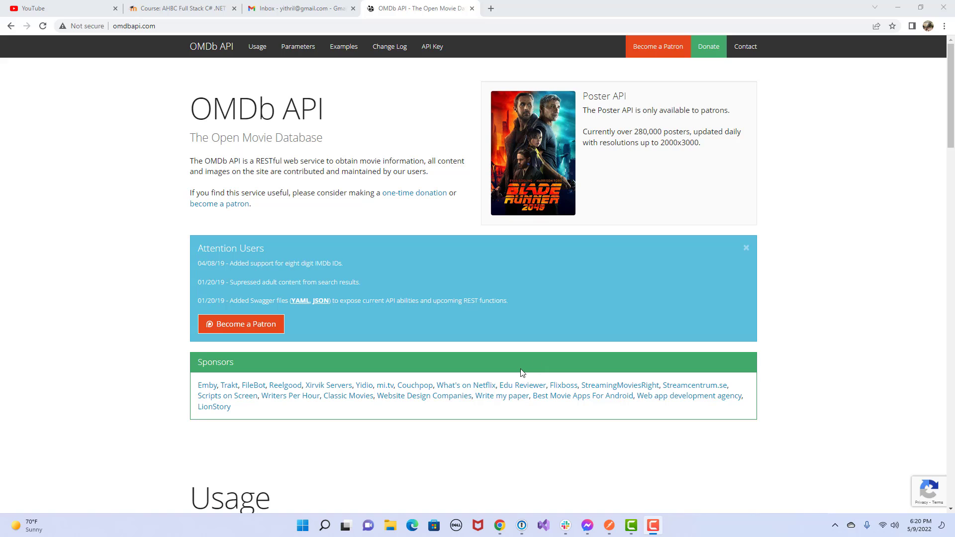
Switch to Postman and review the HTTP methods available for the omdbapi.com request, keeping GET
{"action": "left_click", "coordinate": [615, 533]}
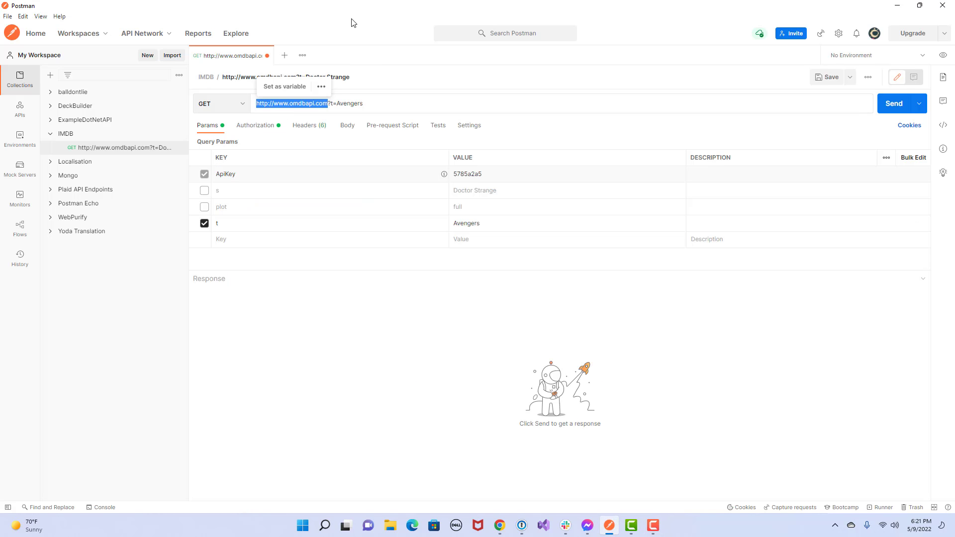
{"action": "left_click", "coordinate": [390, 354]}
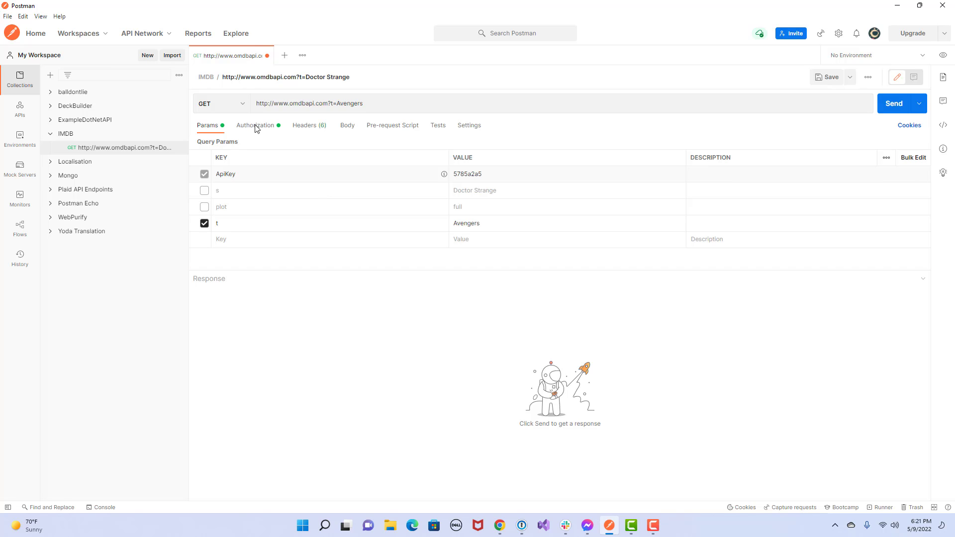
{"action": "left_click", "coordinate": [241, 111]}
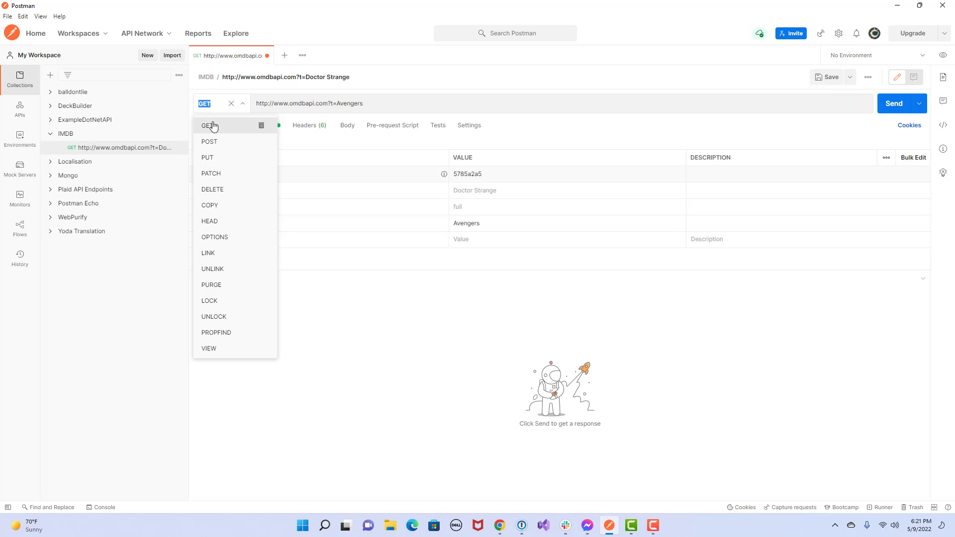
{"action": "left_click", "coordinate": [243, 110]}
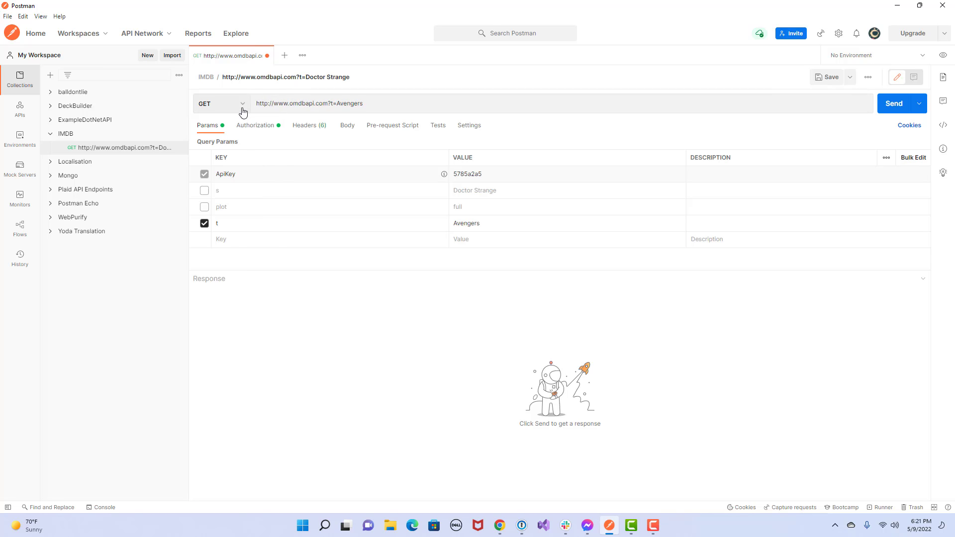
{"action": "left_click", "coordinate": [243, 110]}
{"action": "left_click", "coordinate": [241, 125]}
{"action": "double_click", "coordinate": [327, 104]}
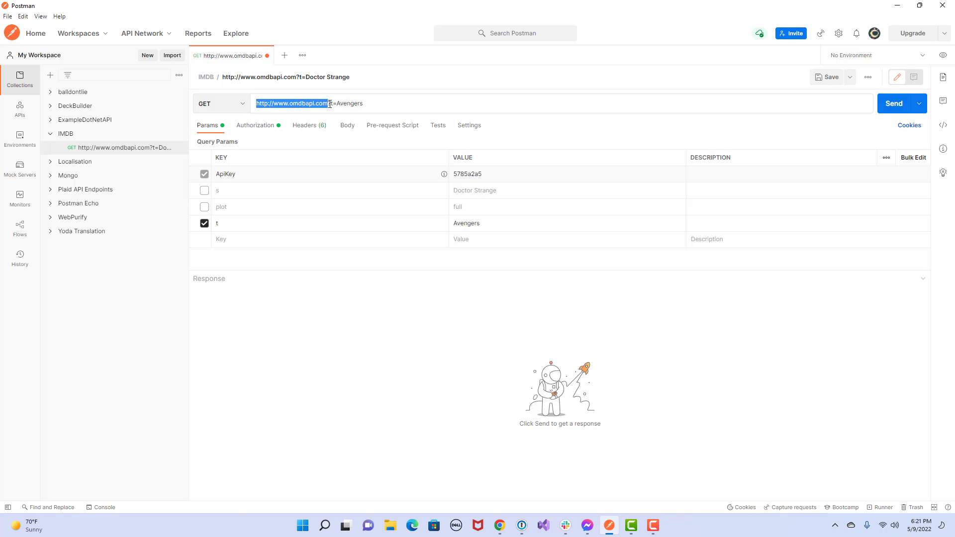
{"action": "mouse_move", "coordinate": [327, 104]}
{"action": "left_mouse_down"}
{"action": "mouse_move", "coordinate": [384, 104]}
{"action": "mouse_move", "coordinate": [329, 107]}
{"action": "left_mouse_up"}
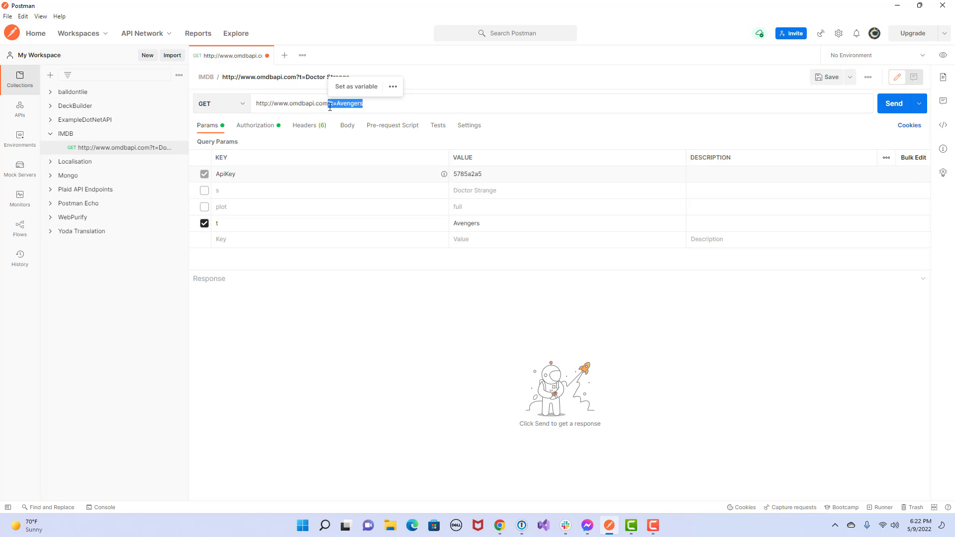
{"action": "key", "text": "BackSpace"}
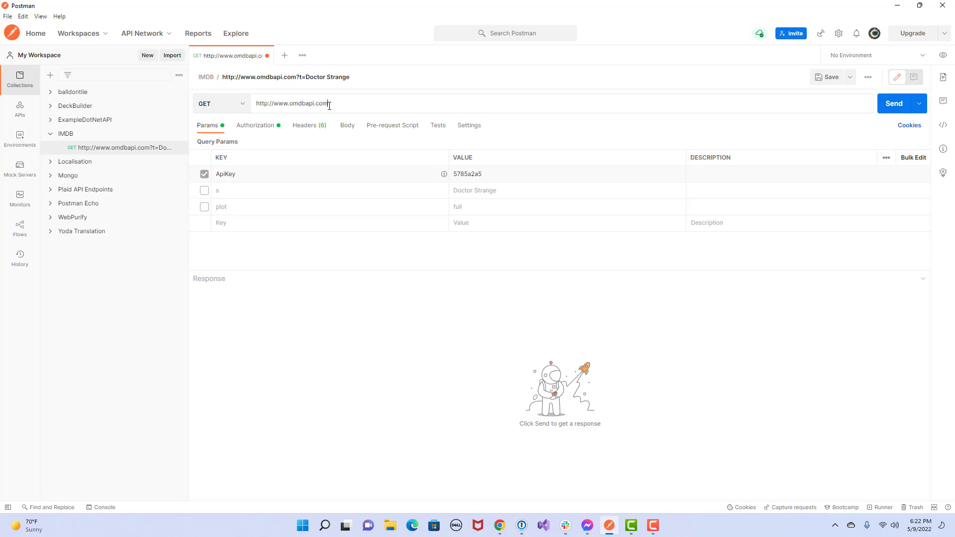
Compare the base URL with the Usage section of the OMDb API site in Chrome, and examine its By ID or Title parameters
{"action": "left_click_drag", "start_coordinate": [341, 105], "coordinate": [252, 104]}
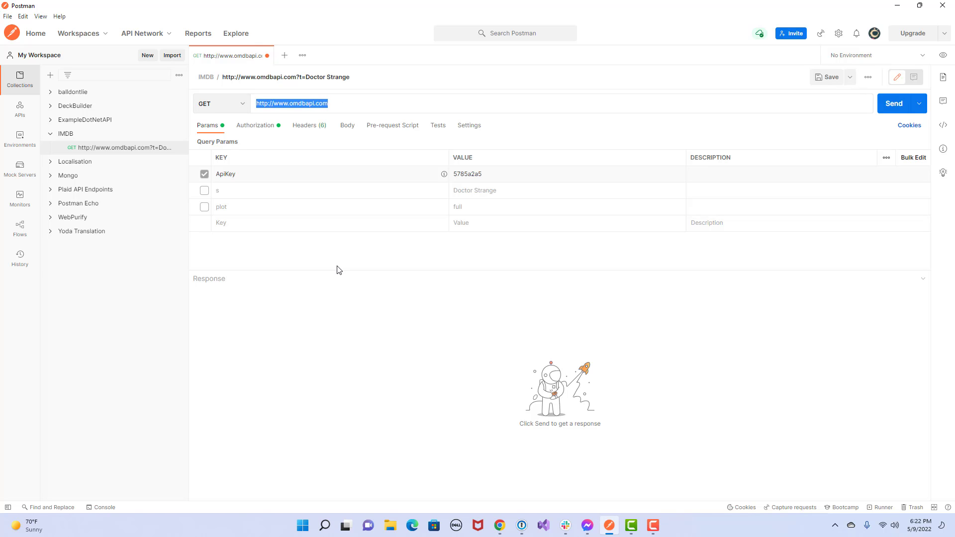
{"action": "left_click", "coordinate": [499, 525]}
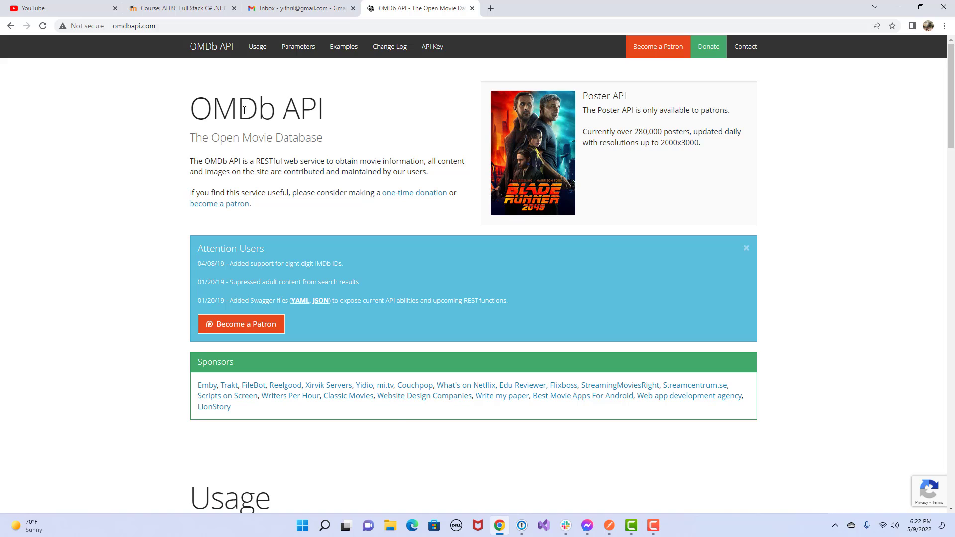
{"action": "scroll", "coordinate": [188, 70], "scroll_direction": "down", "scroll_amount": 3}
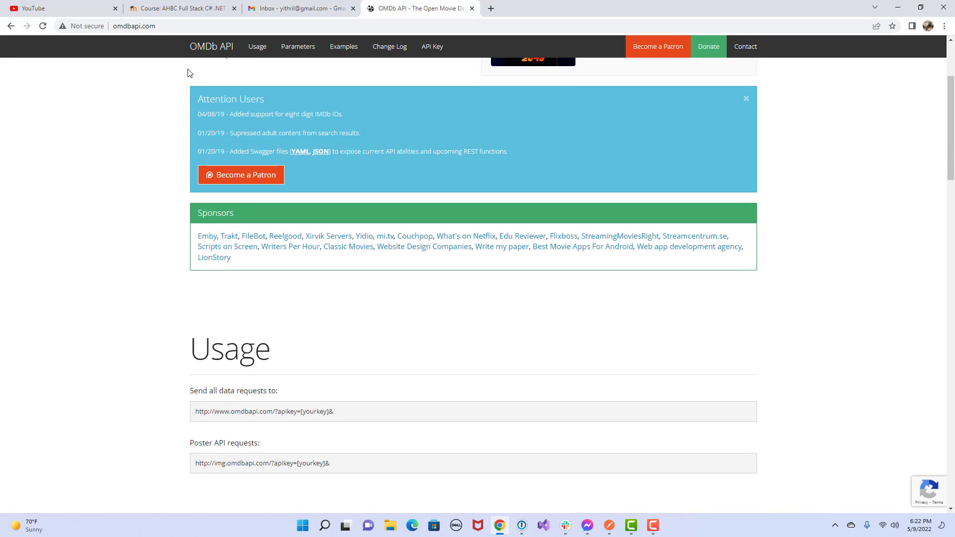
{"action": "scroll", "coordinate": [377, 311], "scroll_direction": "down", "scroll_amount": 2}
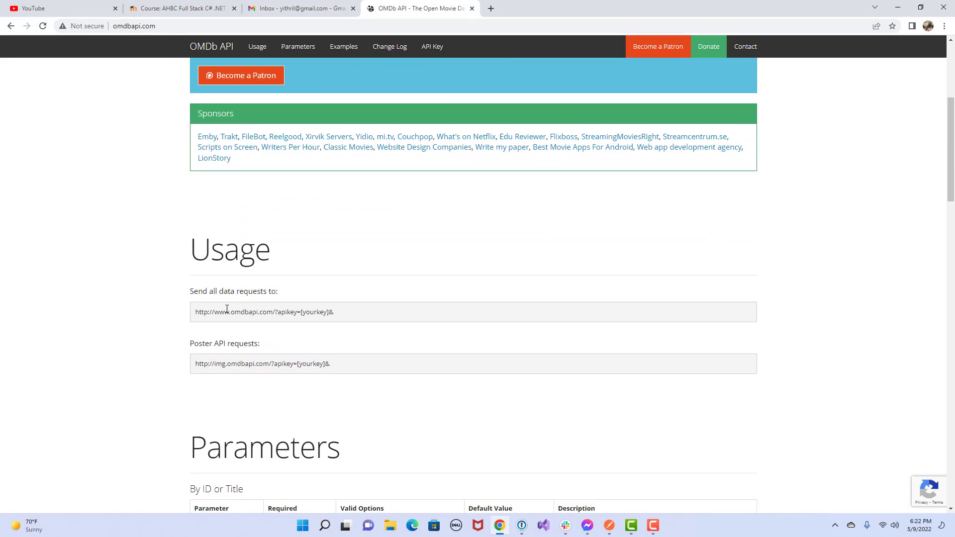
{"action": "double_click", "coordinate": [276, 314]}
{"action": "left_click", "coordinate": [608, 526]}
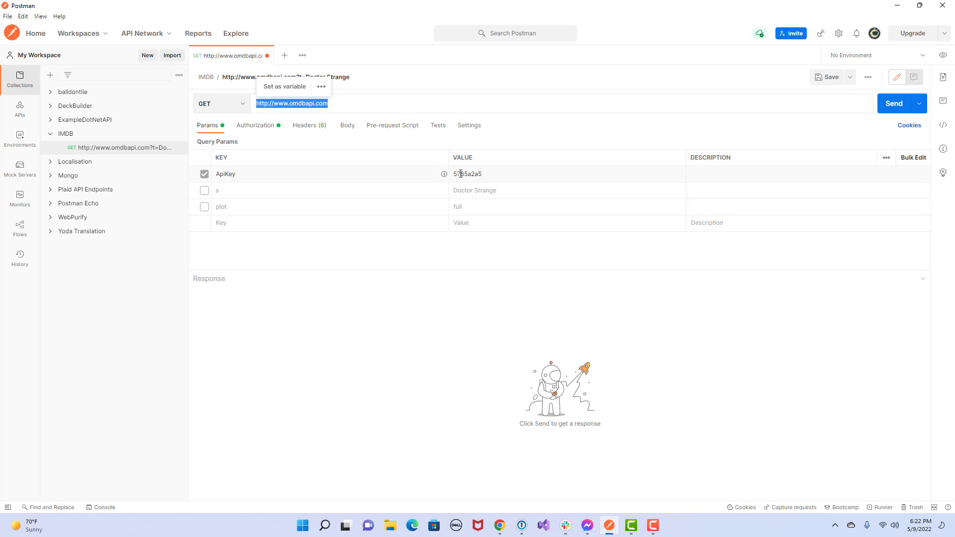
{"action": "left_click", "coordinate": [366, 106]}
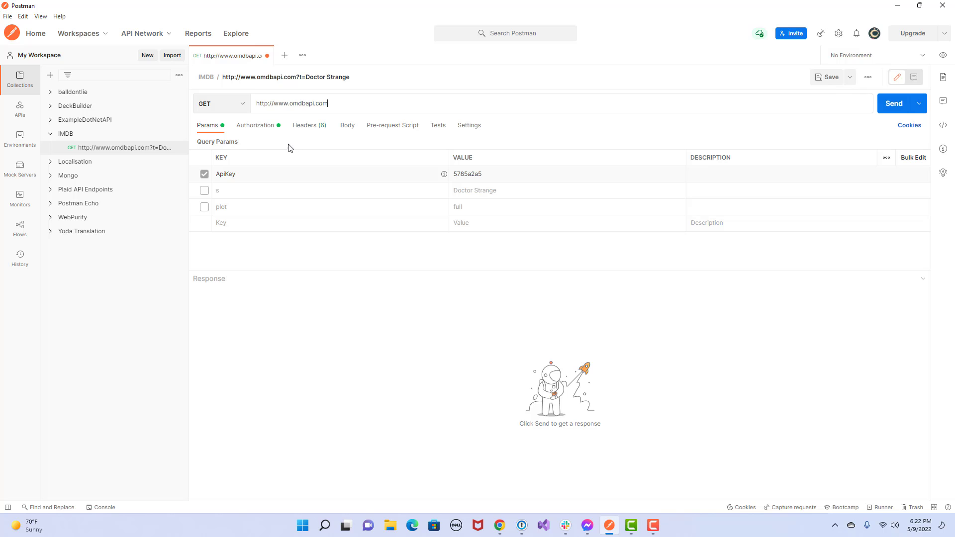
{"action": "left_click", "coordinate": [500, 525]}
{"action": "scroll", "coordinate": [408, 461], "scroll_direction": "down", "scroll_amount": 5}
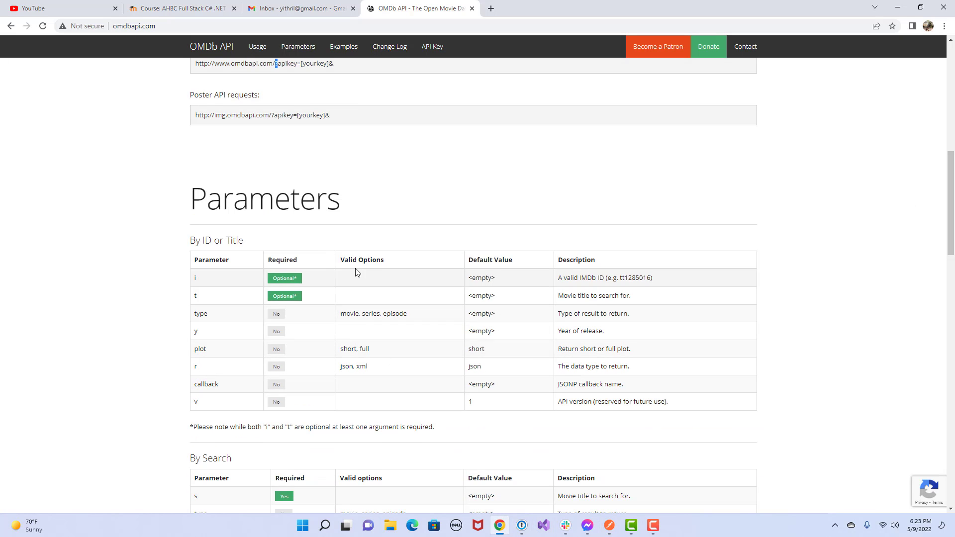
{"action": "scroll", "coordinate": [365, 363], "scroll_direction": "down", "scroll_amount": 2}
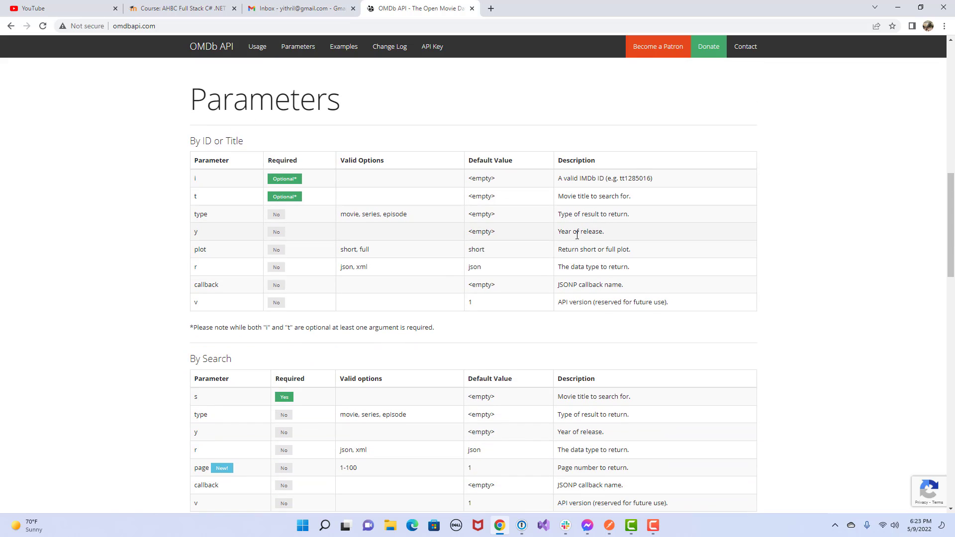
Switch to Postman and add a query parameter with key t and value Doctor Strange
{"action": "left_click", "coordinate": [607, 526]}
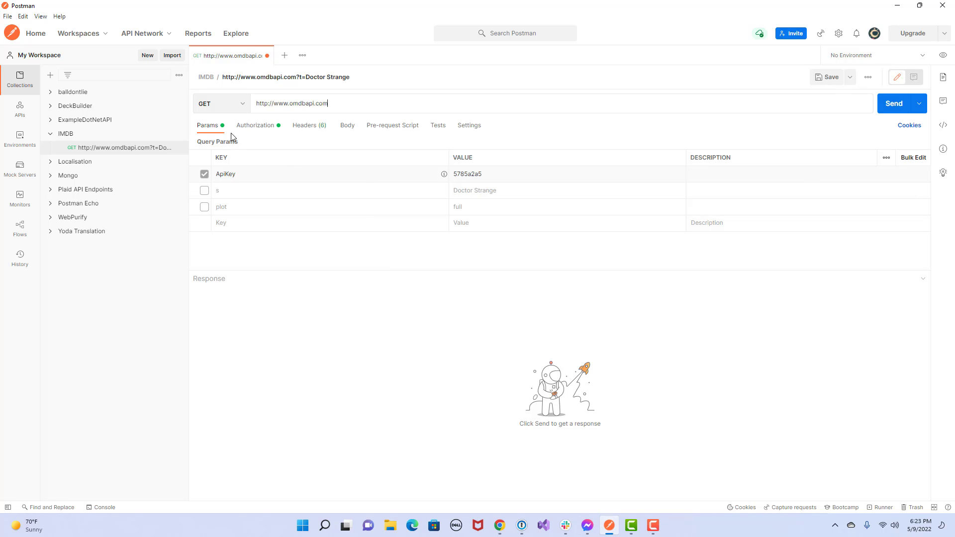
{"action": "left_click", "coordinate": [207, 132]}
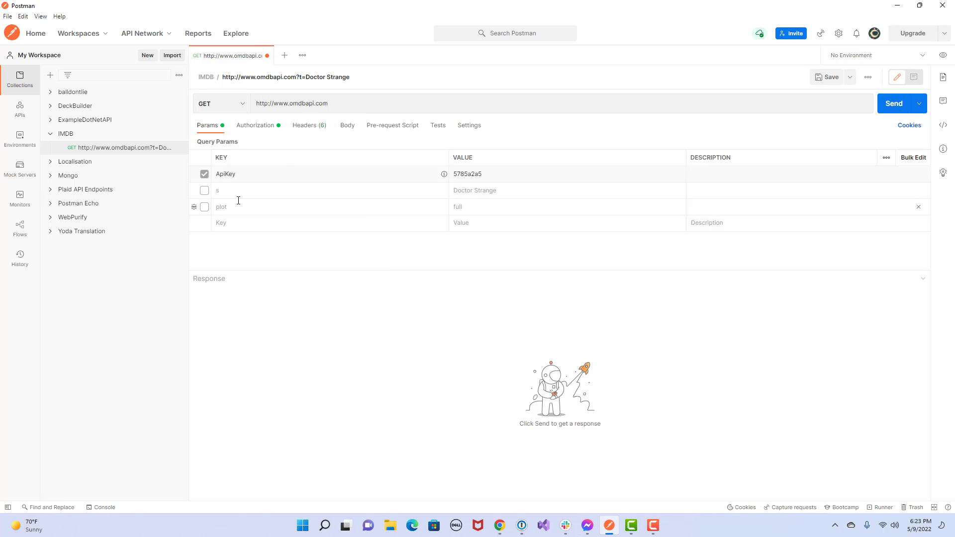
{"action": "left_click", "coordinate": [227, 228]}
{"action": "type", "text": "t"}
{"action": "left_click", "coordinate": [472, 225]}
{"action": "type", "text": "D"}
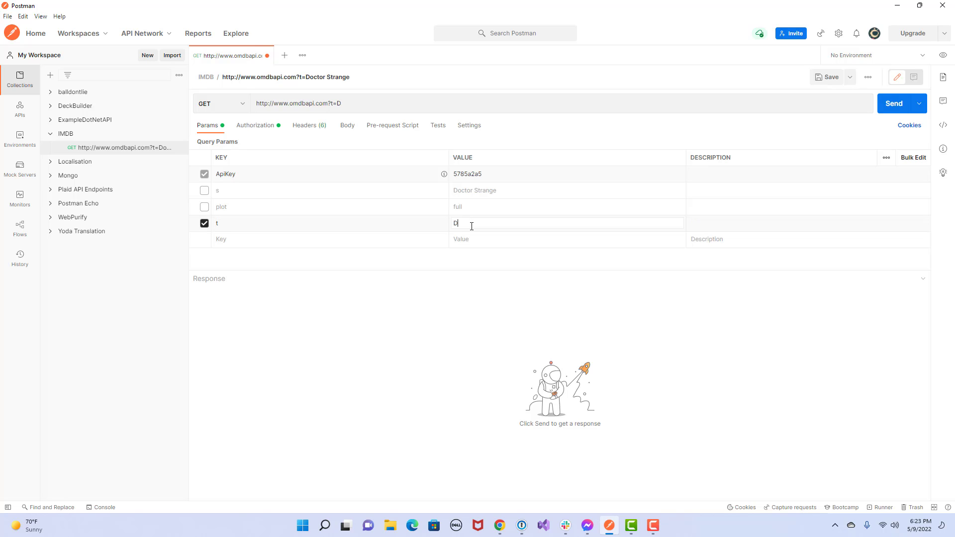
{"action": "type", "text": "octor Strange"}
Check the t parameter's entry in the OMDb documentation in Chrome and return to Postman
{"action": "left_click", "coordinate": [499, 525]}
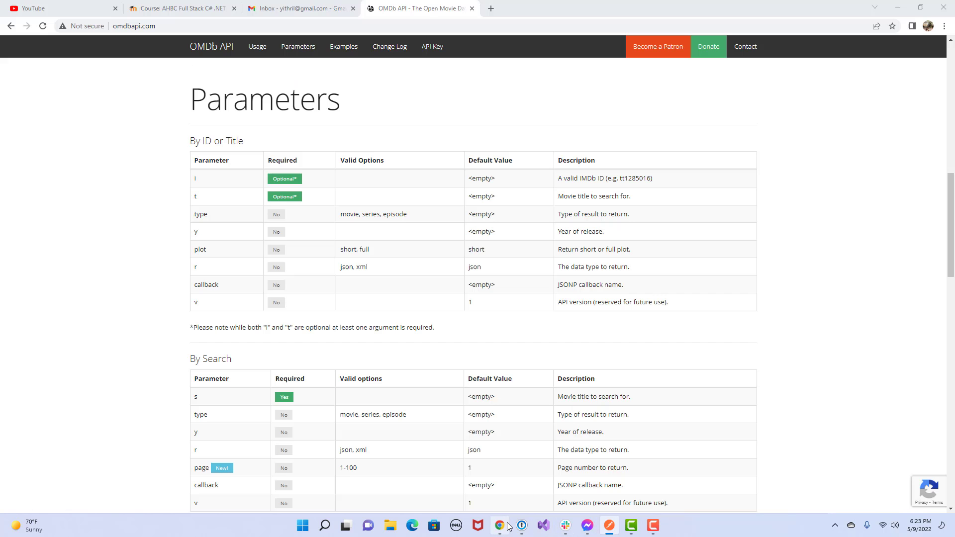
{"action": "double_click", "coordinate": [195, 197]}
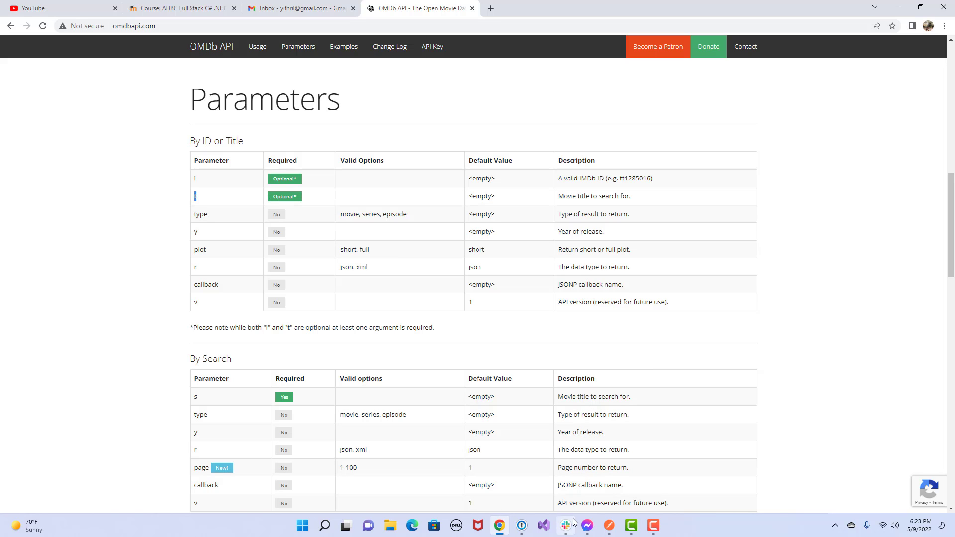
{"action": "left_click", "coordinate": [609, 525]}
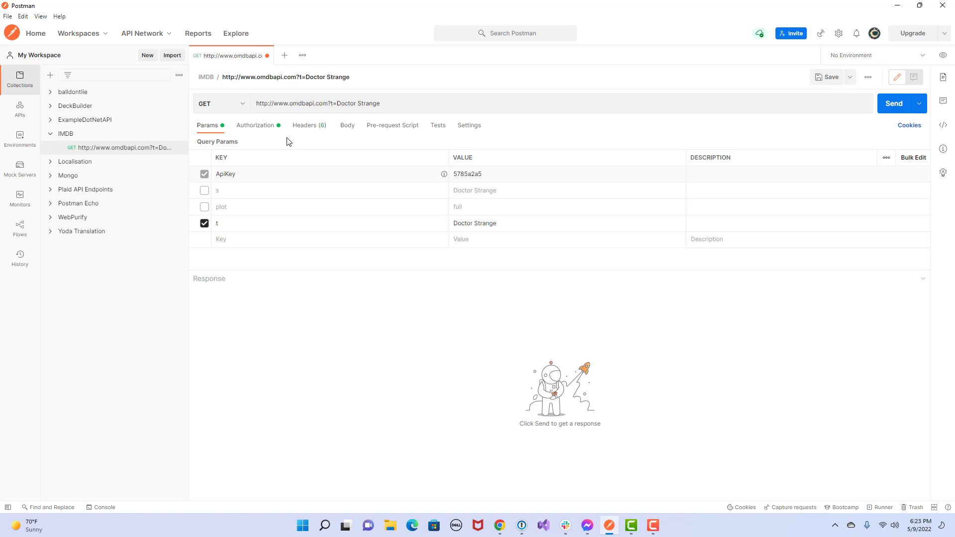
Review the request's API Key authorization settings and the available authorization types, and return to the query parameters
{"action": "left_click", "coordinate": [267, 129]}
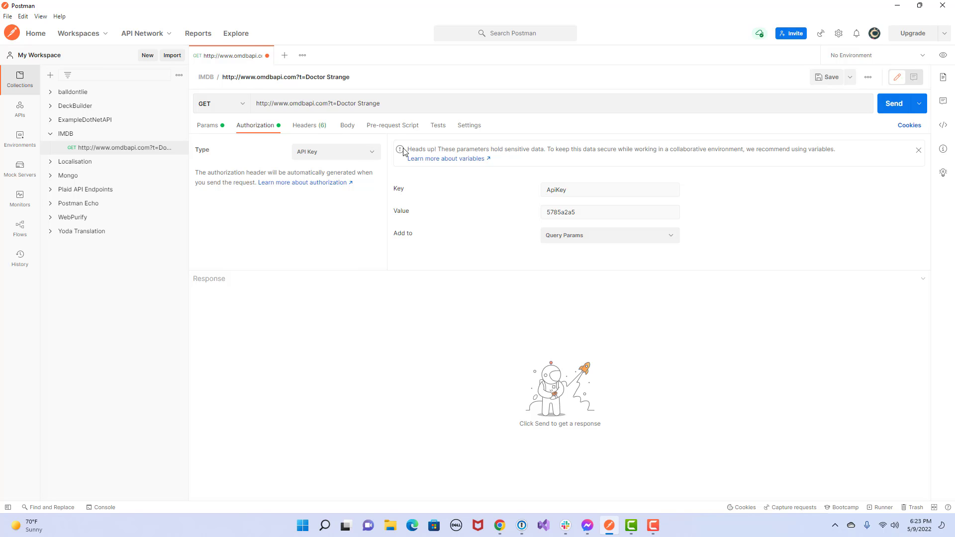
{"action": "left_click", "coordinate": [358, 155]}
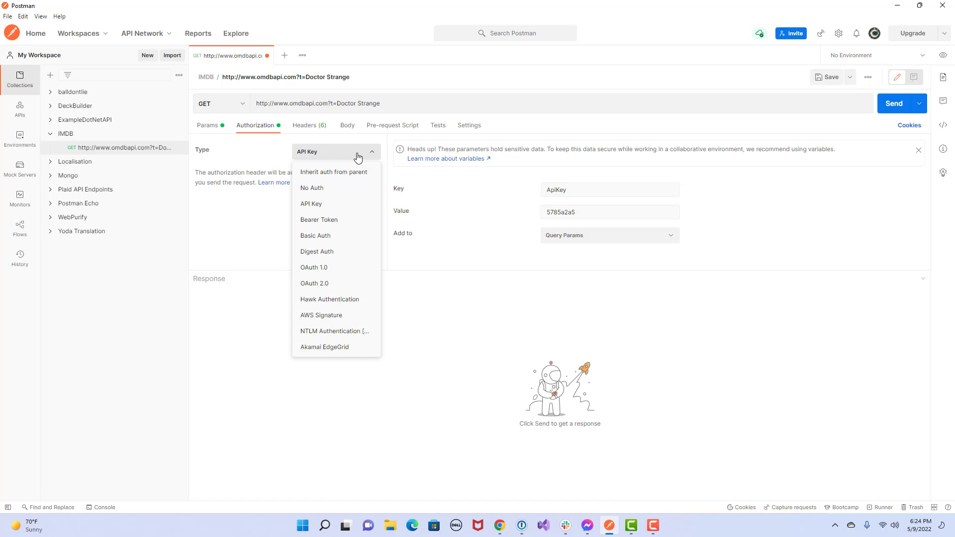
{"action": "left_click", "coordinate": [215, 127]}
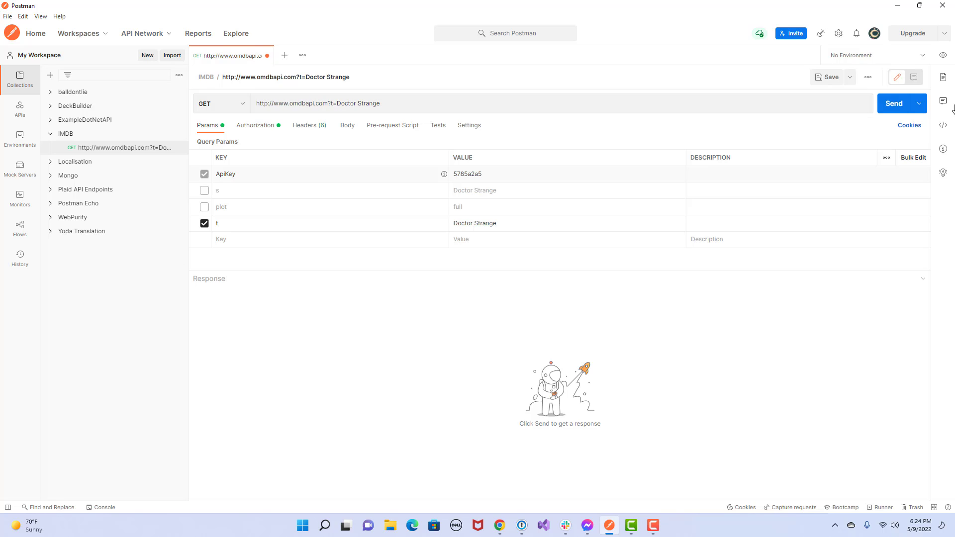
Send the GET request for Doctor Strange and look through the returned response body
{"action": "left_click", "coordinate": [899, 106]}
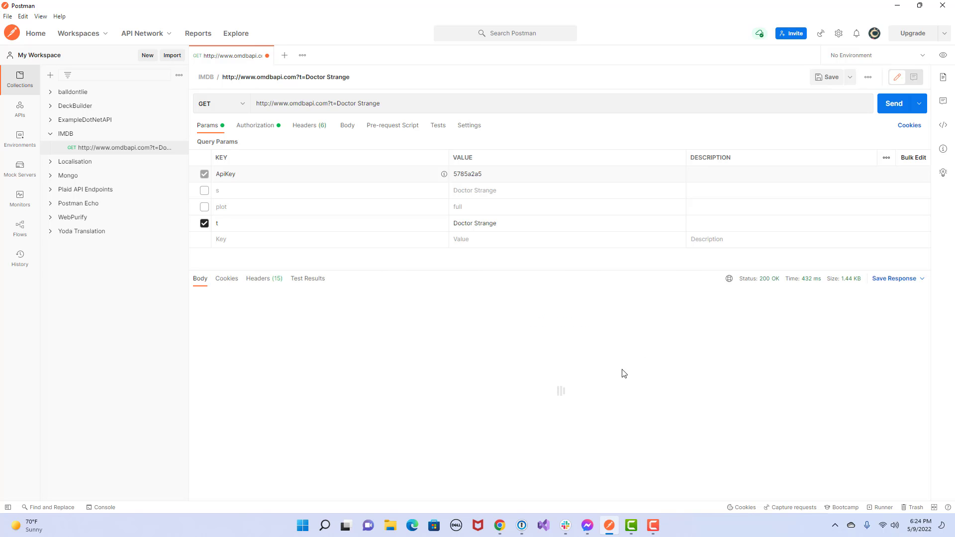
{"action": "scroll", "coordinate": [530, 377], "scroll_direction": "down", "scroll_amount": 1}
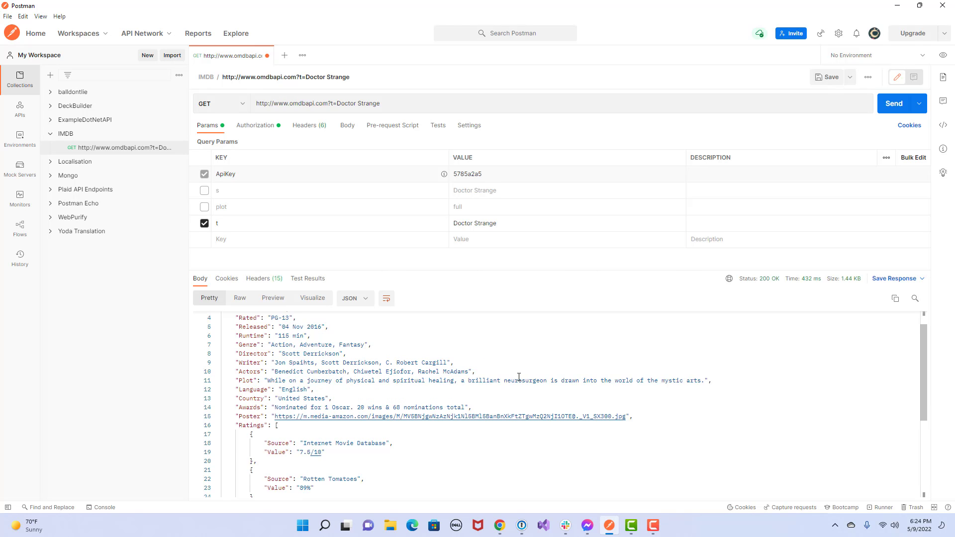
{"action": "scroll", "coordinate": [517, 377], "scroll_direction": "up", "scroll_amount": 1}
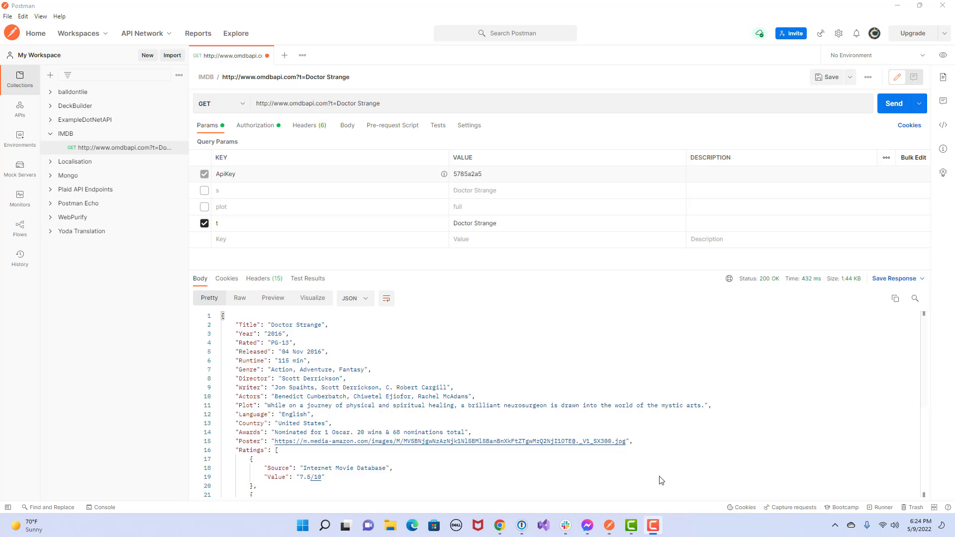
{"action": "scroll", "coordinate": [454, 389], "scroll_direction": "down", "scroll_amount": 4}
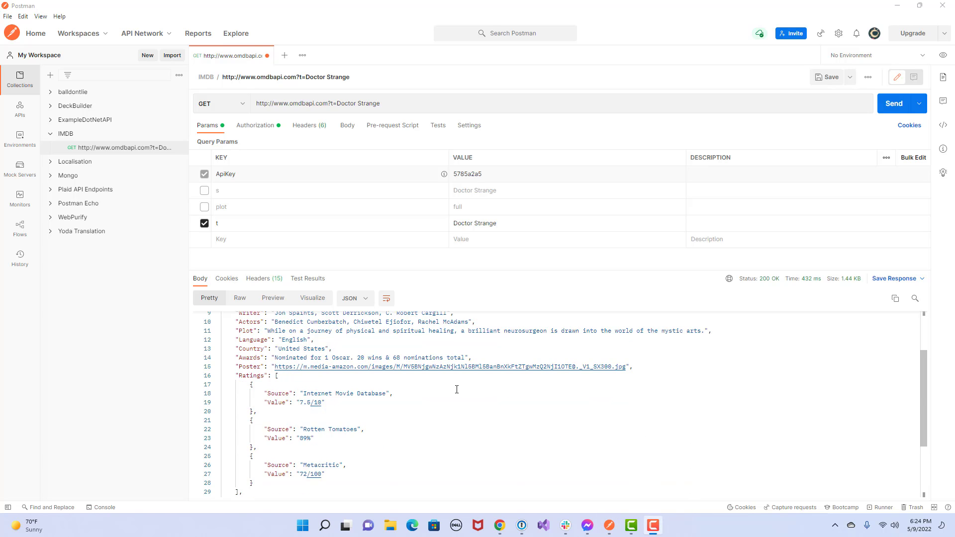
{"action": "scroll", "coordinate": [455, 390], "scroll_direction": "up", "scroll_amount": 4}
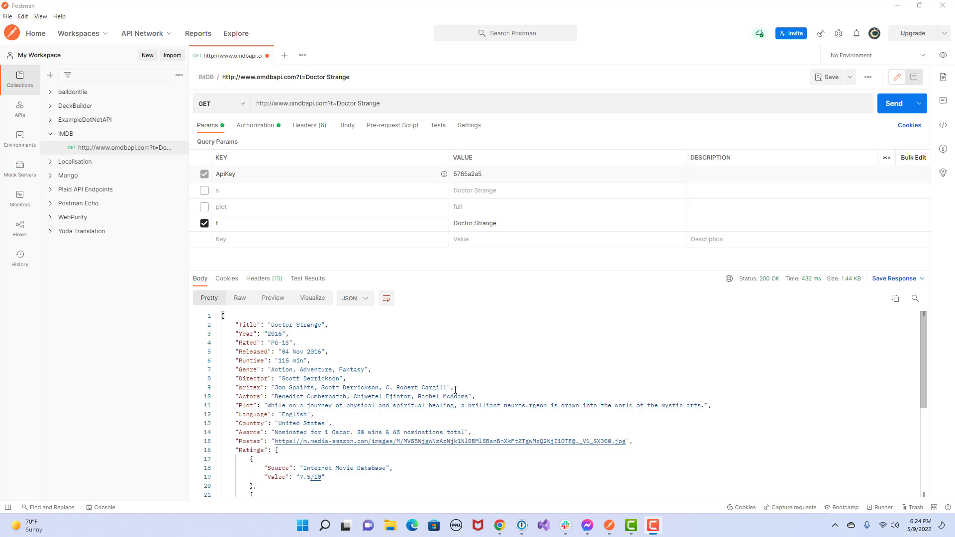
Review the response format options, and examine the opening brace and the Title and Year key-value pairs in the JSON body
{"action": "left_click", "coordinate": [362, 299]}
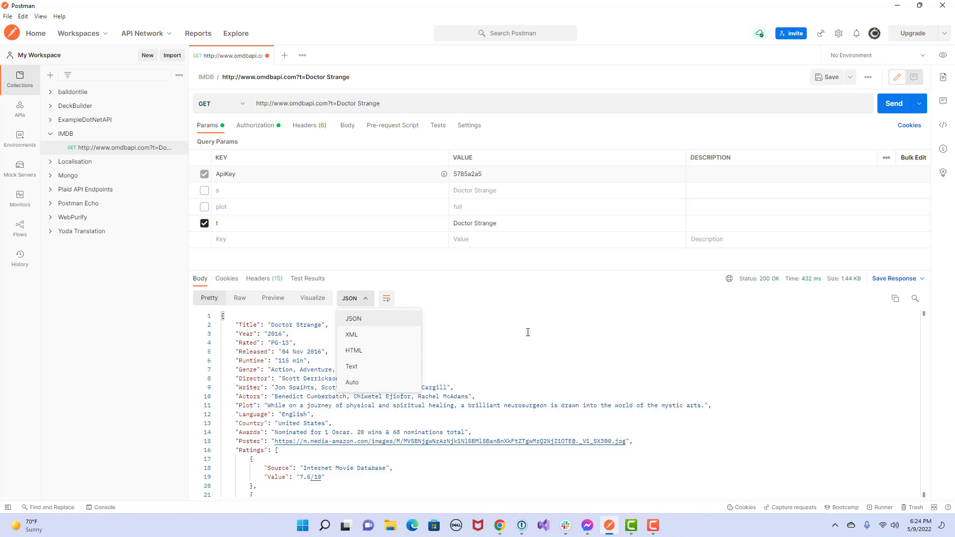
{"action": "left_click", "coordinate": [557, 345]}
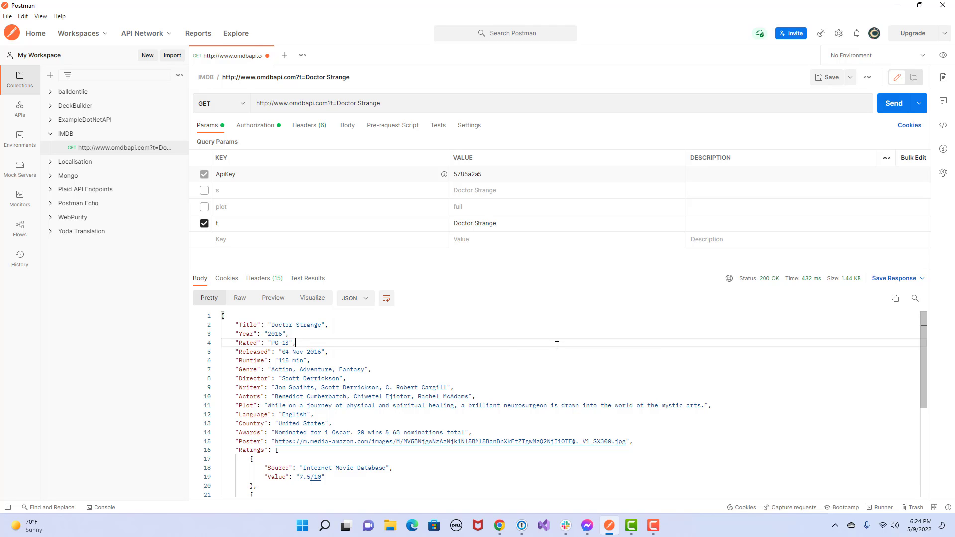
{"action": "left_click", "coordinate": [223, 317]}
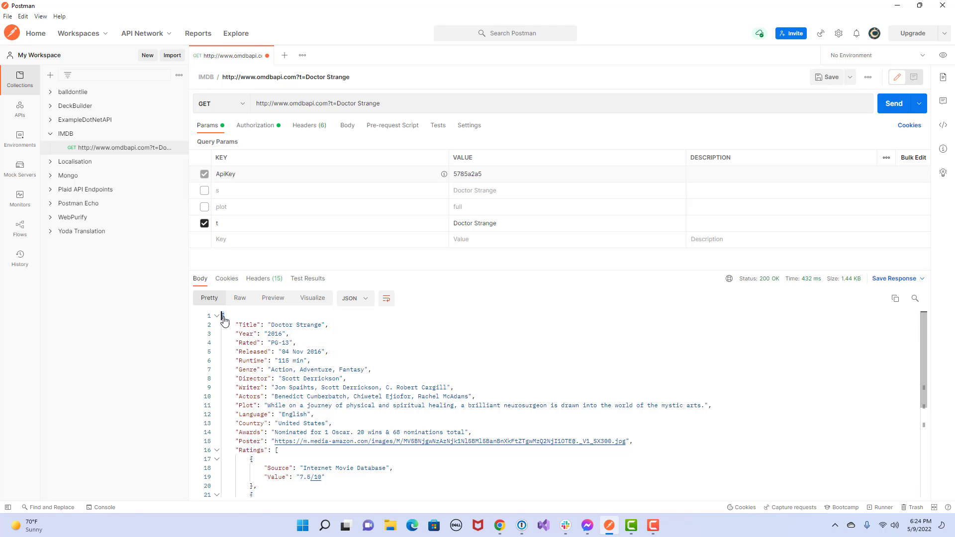
{"action": "left_click", "coordinate": [370, 334]}
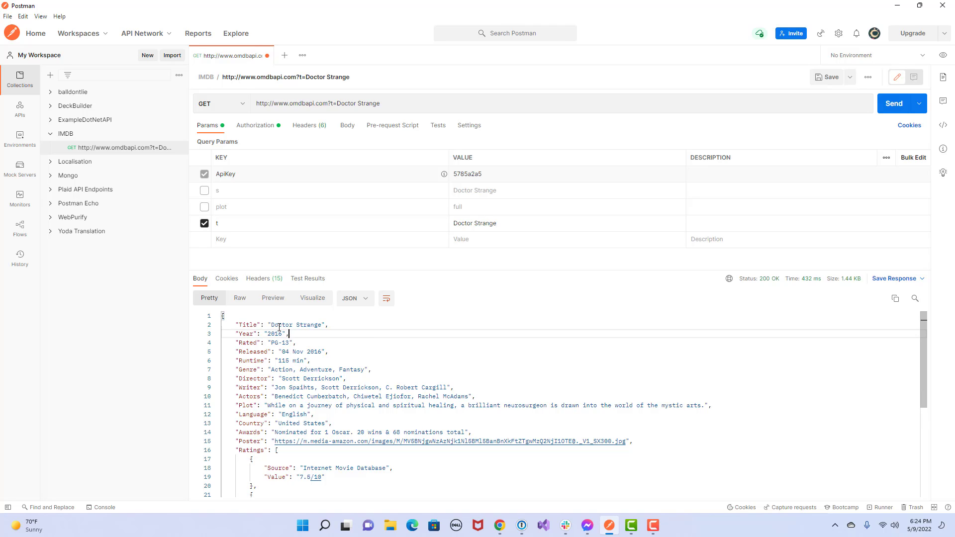
{"action": "left_click", "coordinate": [246, 326]}
{"action": "left_click", "coordinate": [274, 326]}
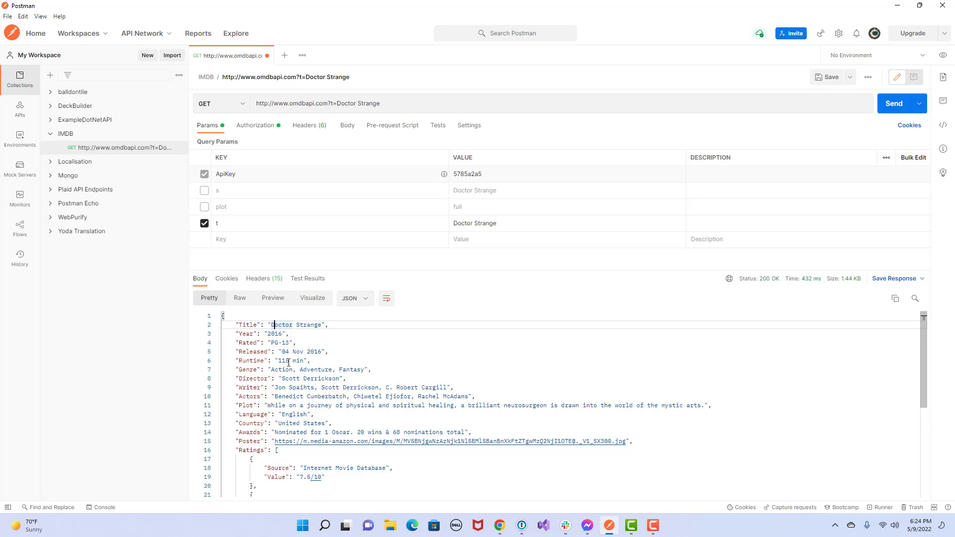
{"action": "left_click", "coordinate": [241, 334]}
{"action": "left_click", "coordinate": [276, 334]}
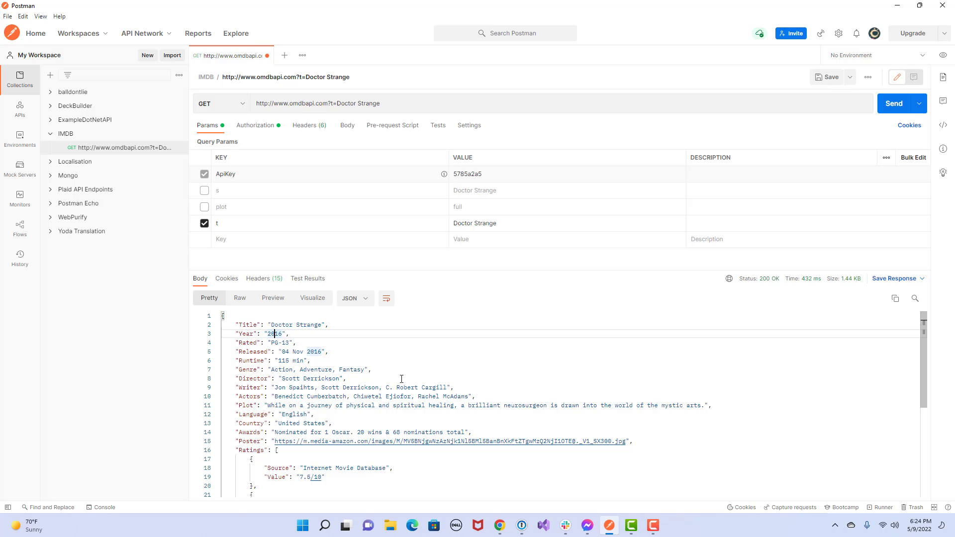
Examine the Ratings array and its Source and Value entries in the JSON response body
{"action": "scroll", "coordinate": [402, 379], "scroll_direction": "down", "scroll_amount": 5}
{"action": "scroll", "coordinate": [402, 379], "scroll_direction": "up", "scroll_amount": 3}
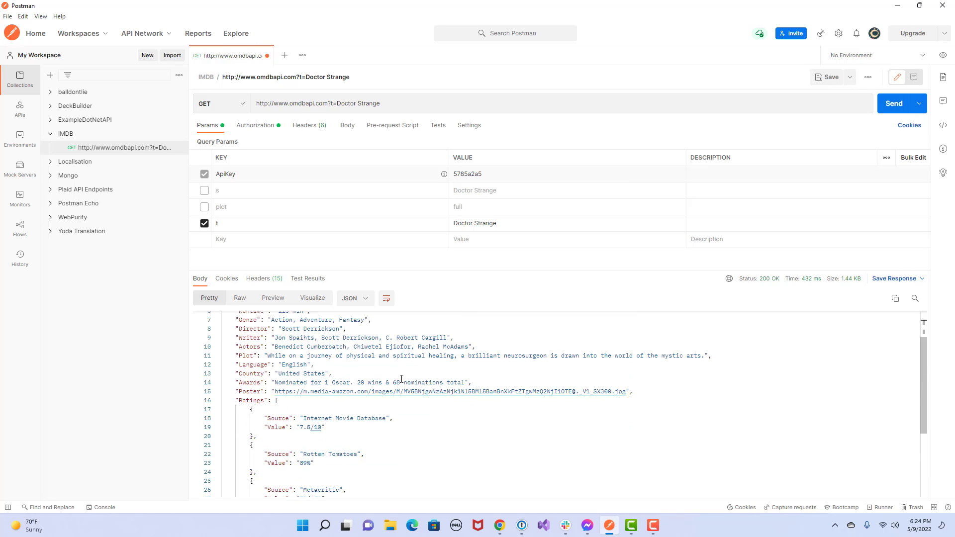
{"action": "left_click_drag", "start_coordinate": [275, 393], "coordinate": [301, 410]}
{"action": "left_click", "coordinate": [328, 419]}
{"action": "scroll", "coordinate": [369, 452], "scroll_direction": "down", "scroll_amount": 5}
{"action": "scroll", "coordinate": [369, 452], "scroll_direction": "up", "scroll_amount": 7}
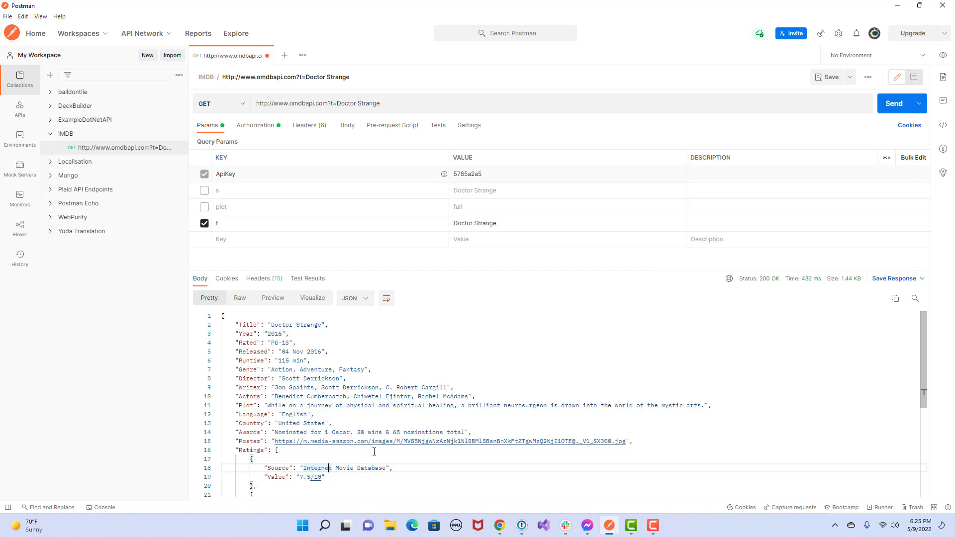
Save the Doctor Strange request in the IMDB collection
{"action": "left_click", "coordinate": [823, 79]}
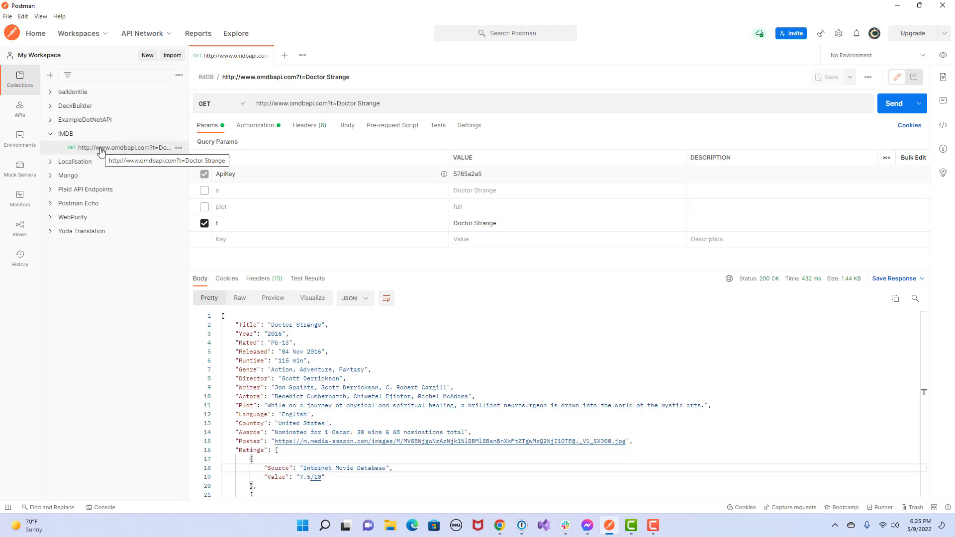
Expand the Plaid API Endpoints collection, look through its Income and Balance folders, and collapse the collection
{"action": "left_click", "coordinate": [55, 192]}
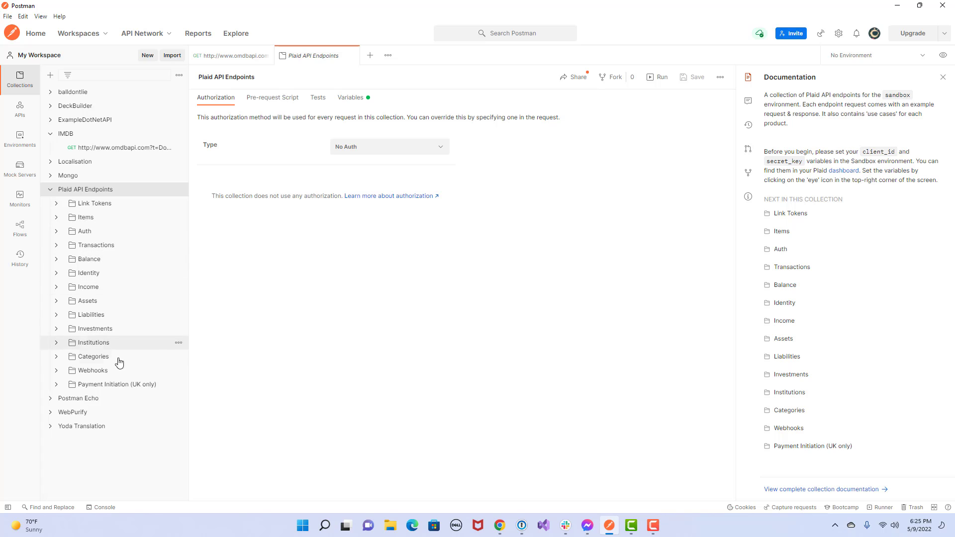
{"action": "left_click", "coordinate": [56, 287]}
{"action": "left_click", "coordinate": [56, 287]}
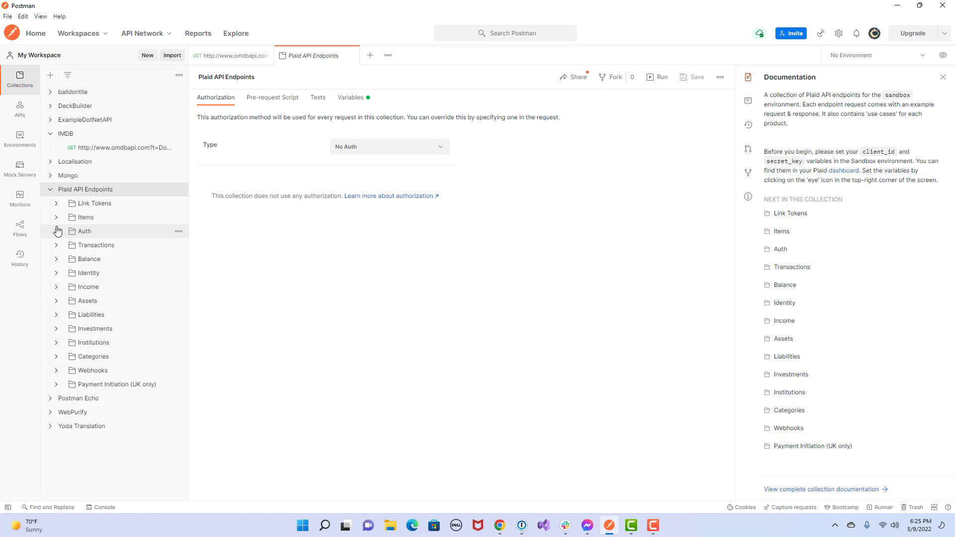
{"action": "left_click", "coordinate": [56, 260]}
{"action": "left_click", "coordinate": [56, 259]}
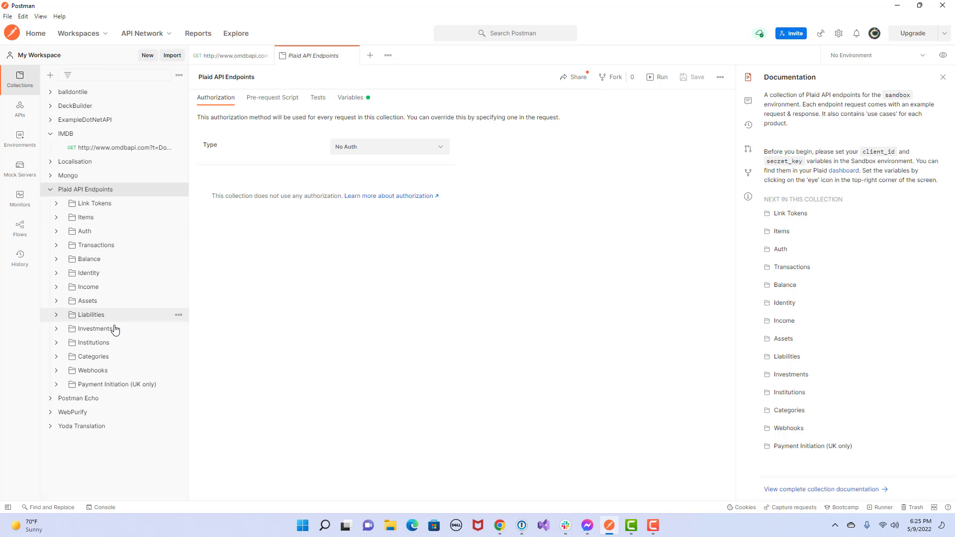
{"action": "left_click", "coordinate": [49, 190]}
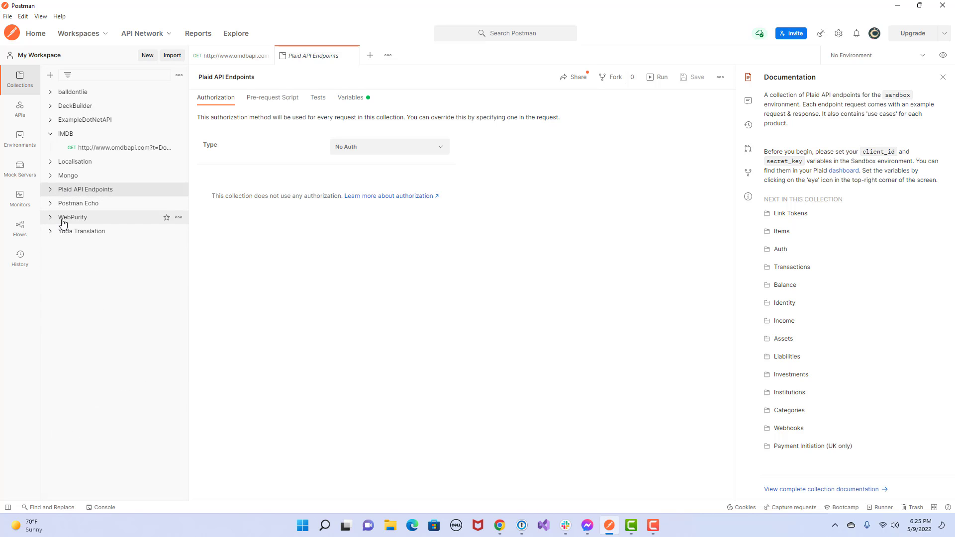
Return to the saved Doctor Strange request in the IMDB collection and highlight its full URL
{"action": "left_click", "coordinate": [137, 148]}
{"action": "left_click", "coordinate": [438, 104]}
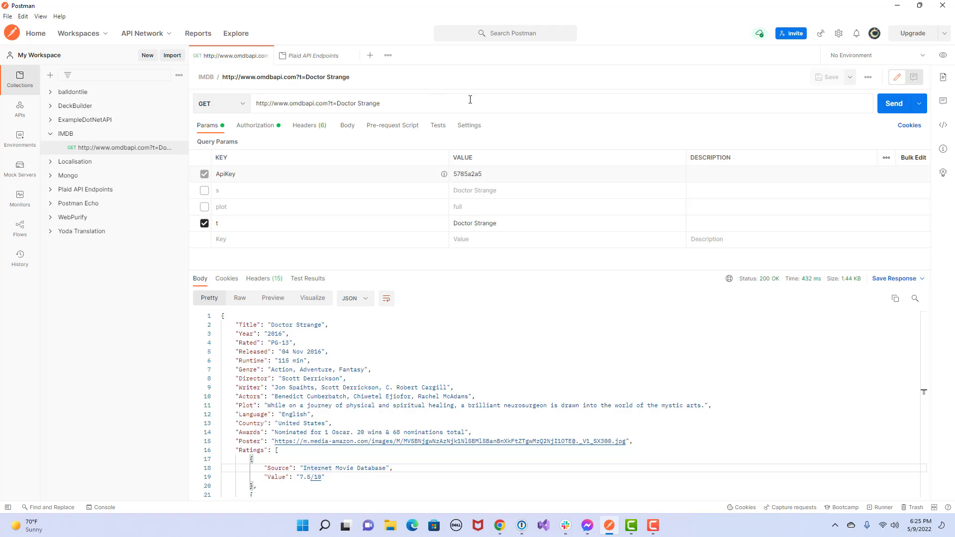
{"action": "left_click_drag", "start_coordinate": [470, 100], "coordinate": [251, 97]}
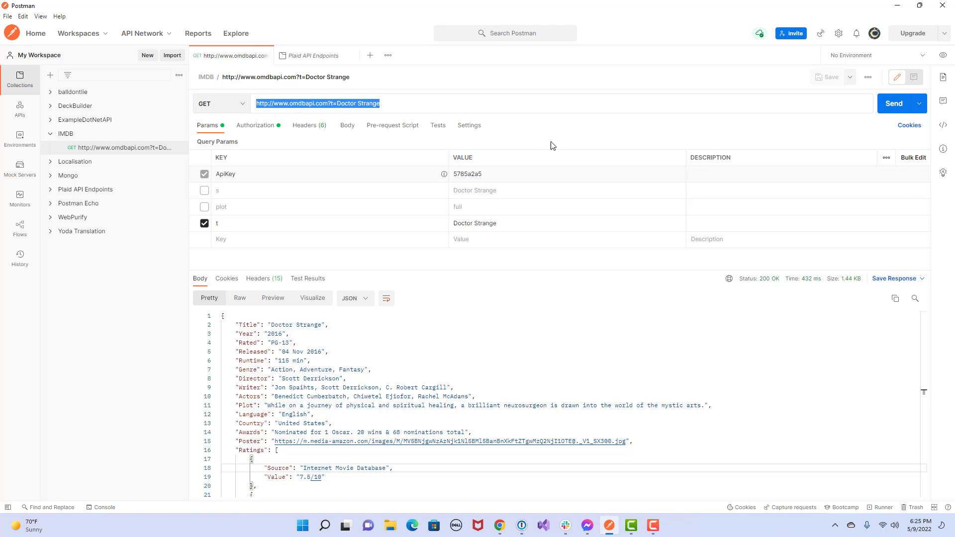
{"action": "right_click", "coordinate": [407, 108]}
{"action": "left_click", "coordinate": [404, 106]}
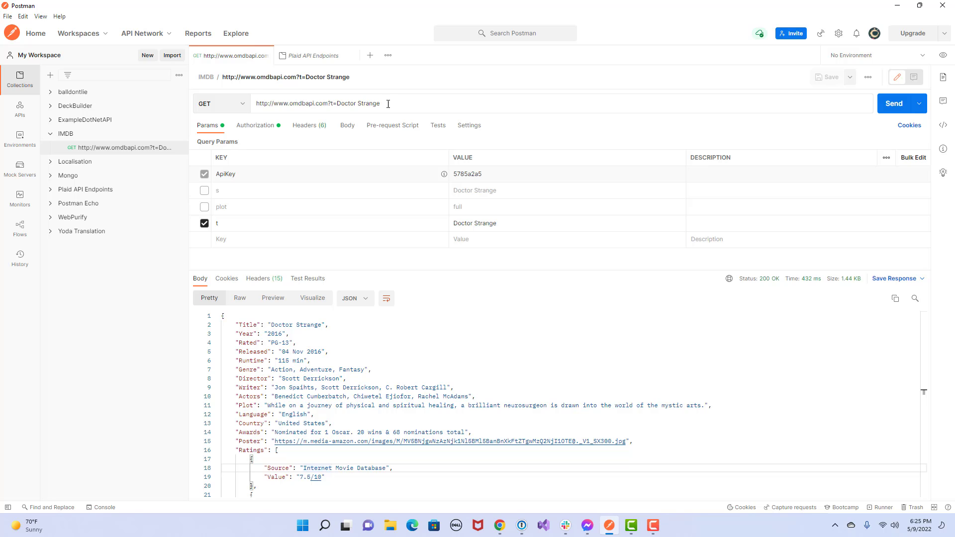
{"action": "left_click_drag", "start_coordinate": [388, 104], "coordinate": [235, 94]}
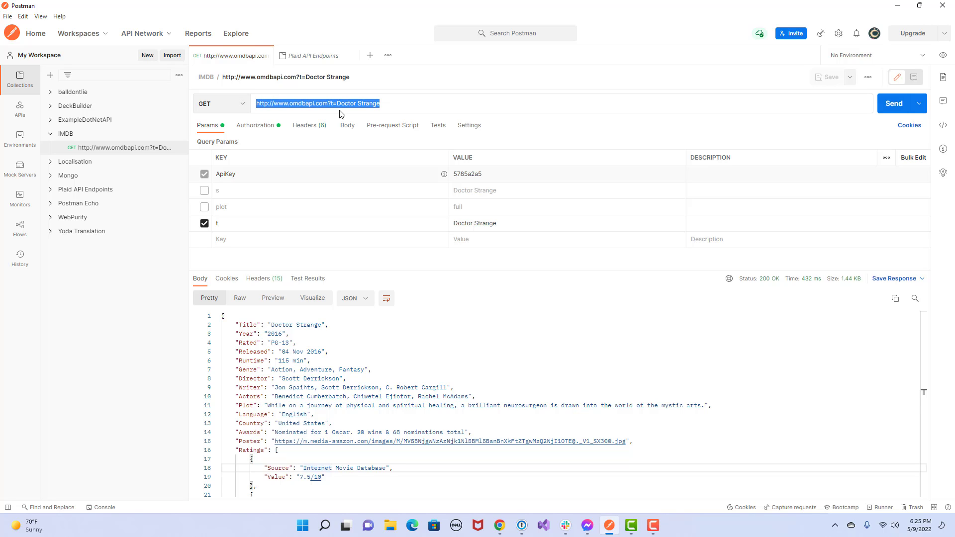
Highlight the response body from the opening brace through Country, and review the remaining JSON fields
{"action": "left_click_drag", "start_coordinate": [333, 424], "coordinate": [224, 316]}
{"action": "scroll", "coordinate": [426, 396], "scroll_direction": "down", "scroll_amount": 3}
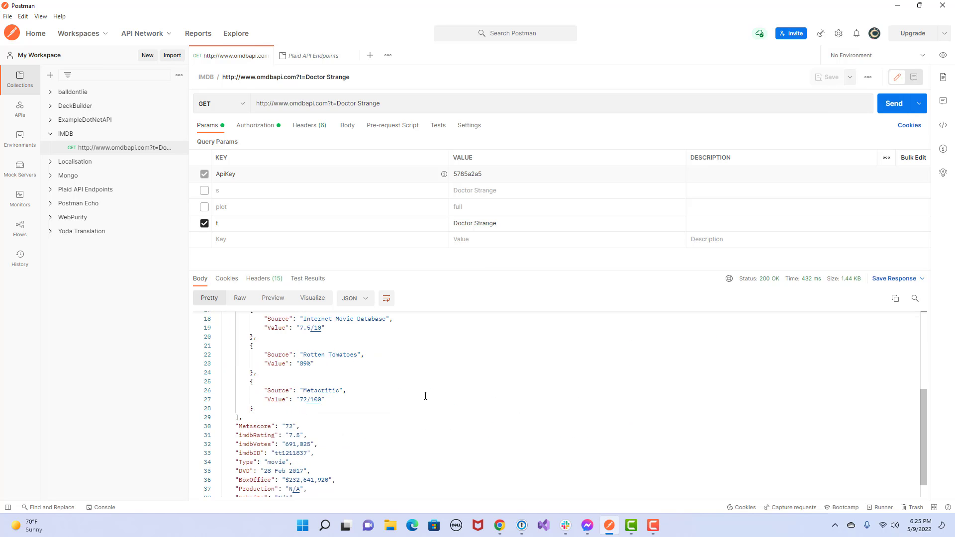
{"action": "scroll", "coordinate": [428, 398], "scroll_direction": "down", "scroll_amount": 1}
{"action": "scroll", "coordinate": [417, 403], "scroll_direction": "up", "scroll_amount": 5}
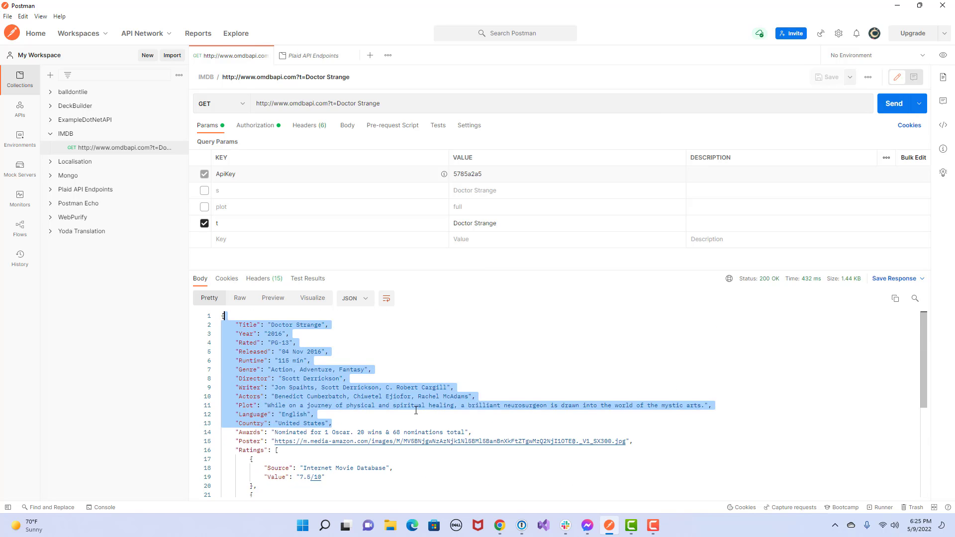
{"action": "left_click", "coordinate": [411, 406]}
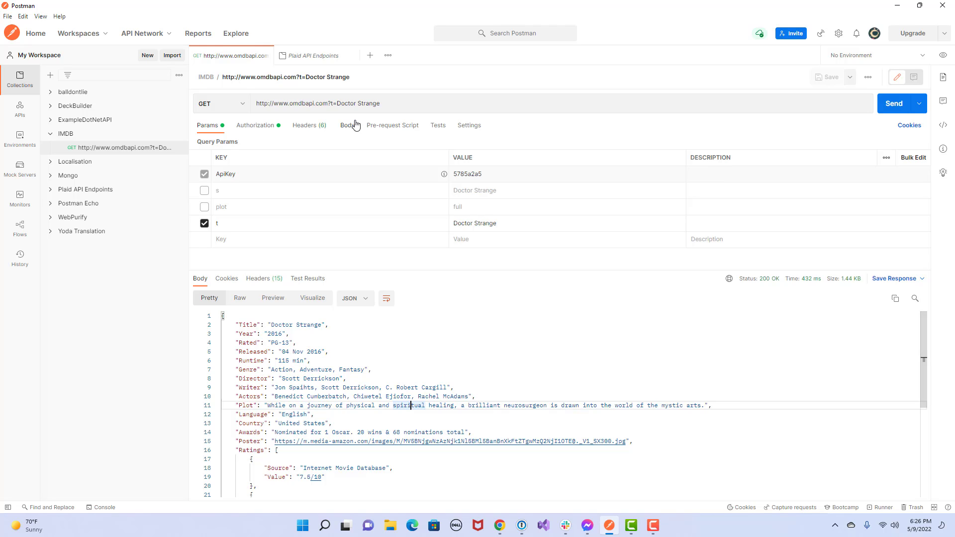
Review the request's Headers, Body and Authorization settings, and return to the query parameters
{"action": "left_click", "coordinate": [308, 125]}
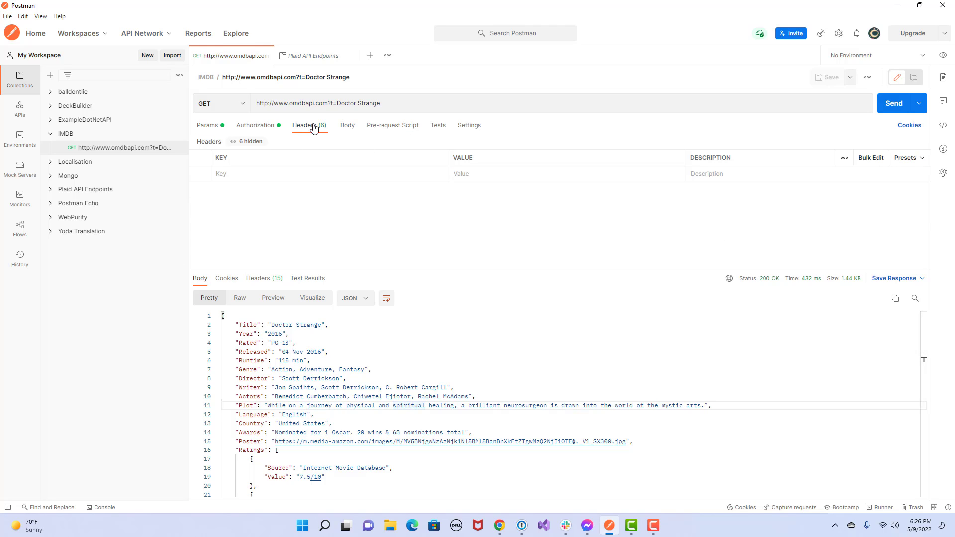
{"action": "left_click", "coordinate": [351, 128]}
{"action": "left_click", "coordinate": [309, 124]}
{"action": "left_click", "coordinate": [255, 125]}
{"action": "left_click", "coordinate": [207, 125]}
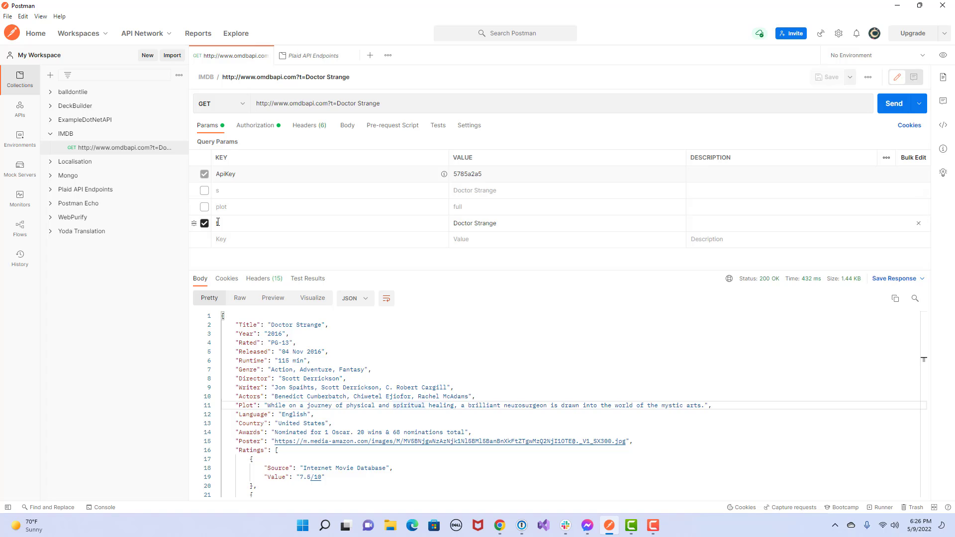
Enable the s parameter for Doctor Strange, disable the t parameter, and send the GET request
{"action": "left_click", "coordinate": [204, 190]}
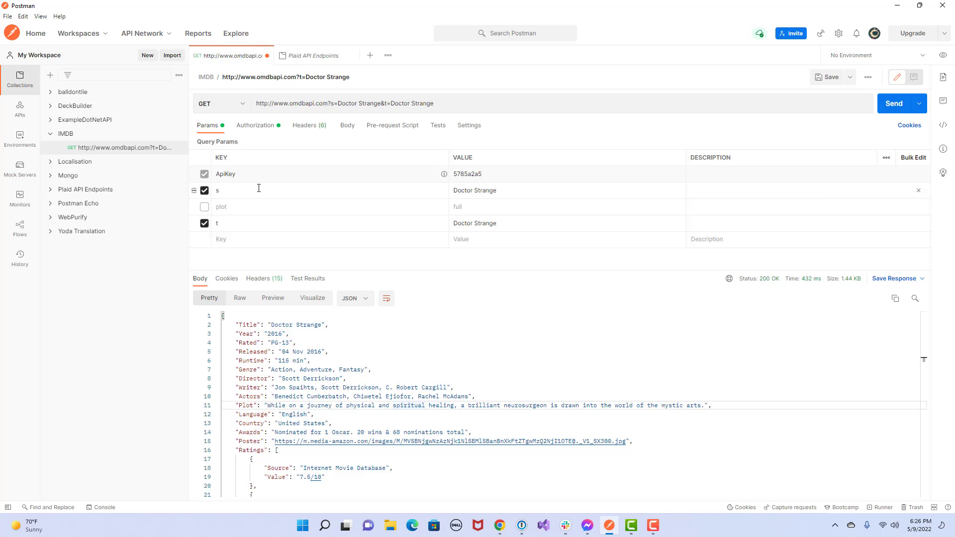
{"action": "left_click_drag", "start_coordinate": [331, 103], "coordinate": [454, 102]}
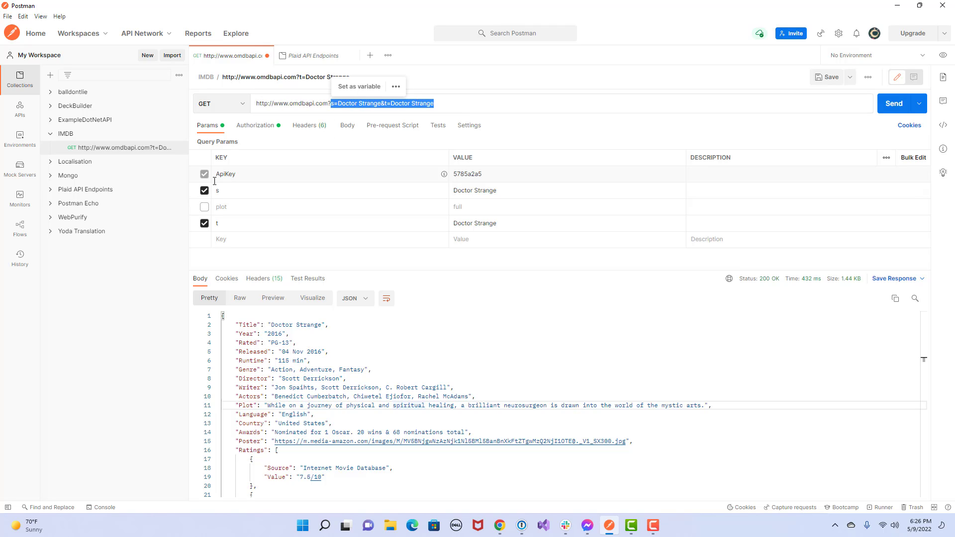
{"action": "left_click", "coordinate": [204, 223]}
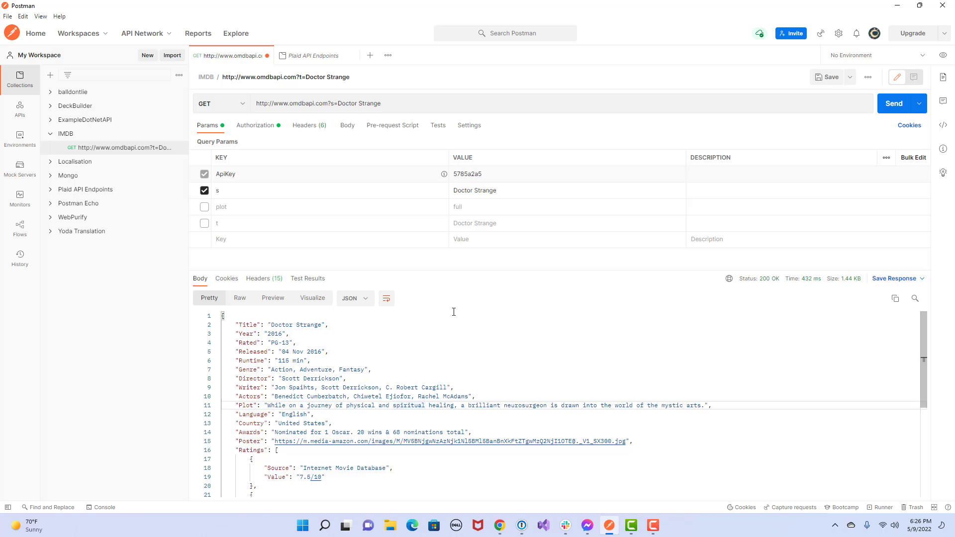
{"action": "left_click", "coordinate": [881, 107]}
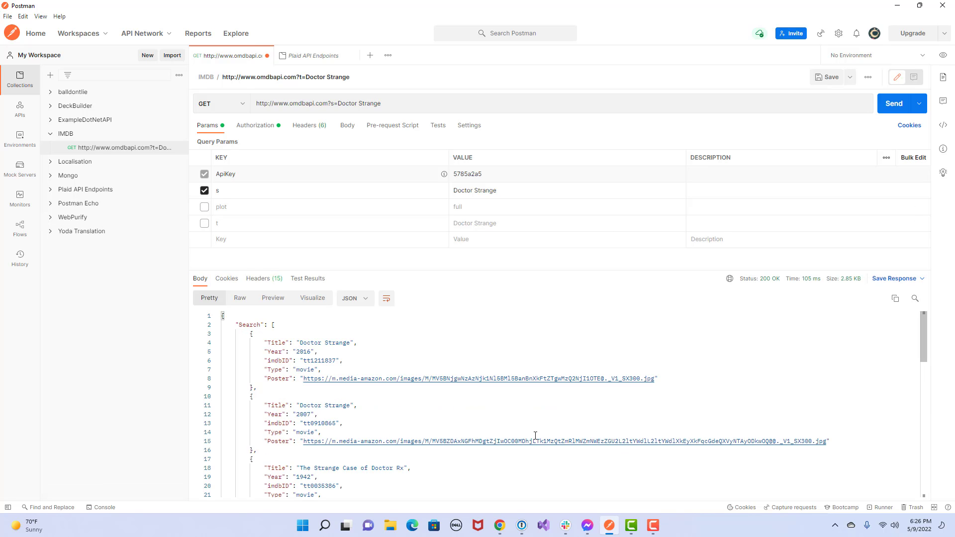